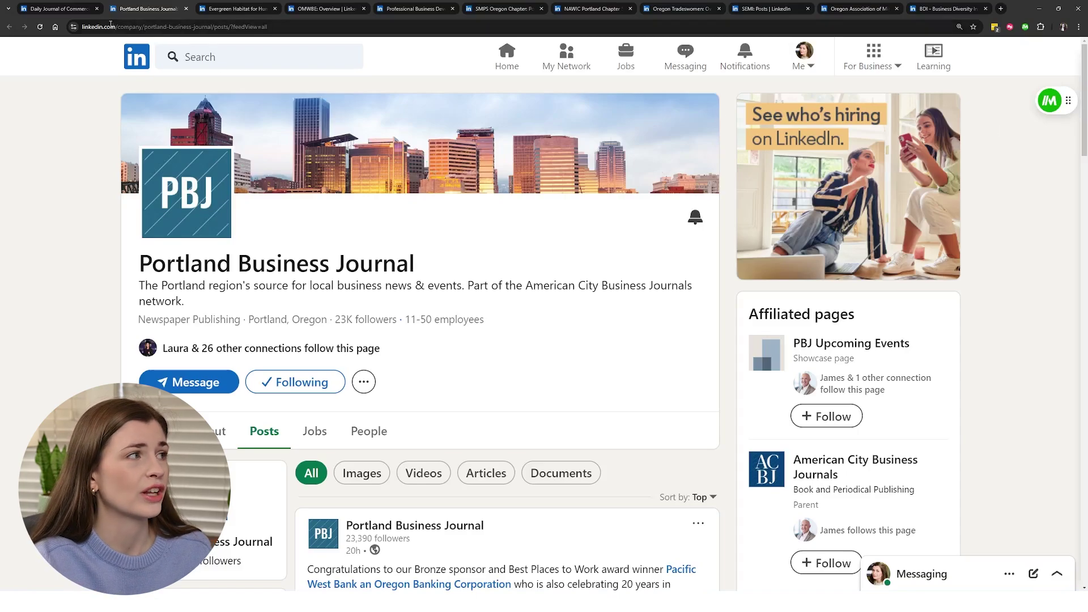
# Look through the open LinkedIn organization pages, ending on the NAWIC Portland Chapter 54 page.
pyautogui.click(229, 9)
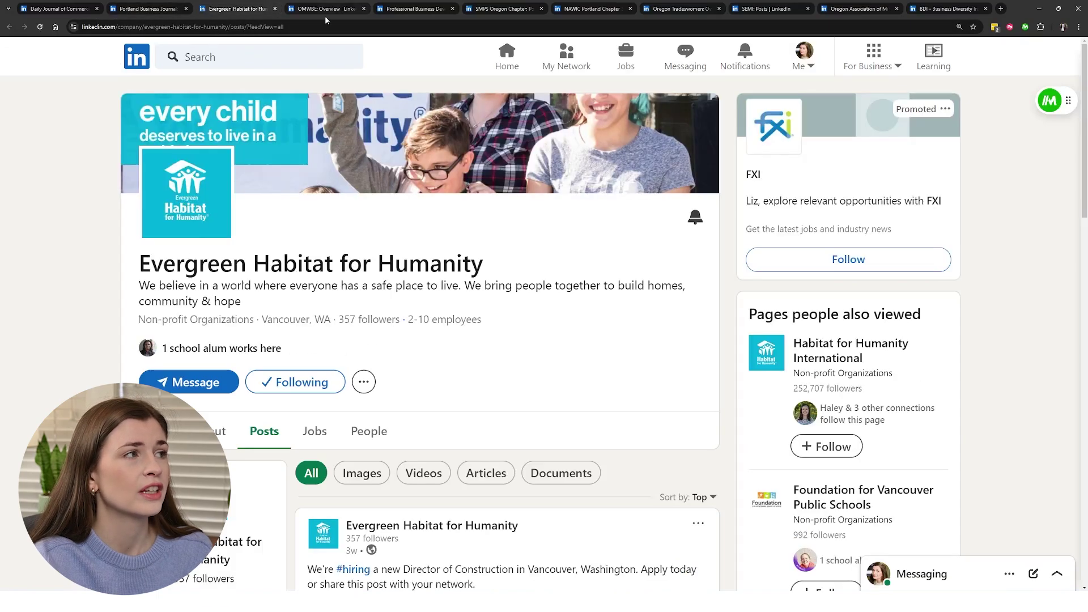
pyautogui.click(320, 9)
pyautogui.click(395, 10)
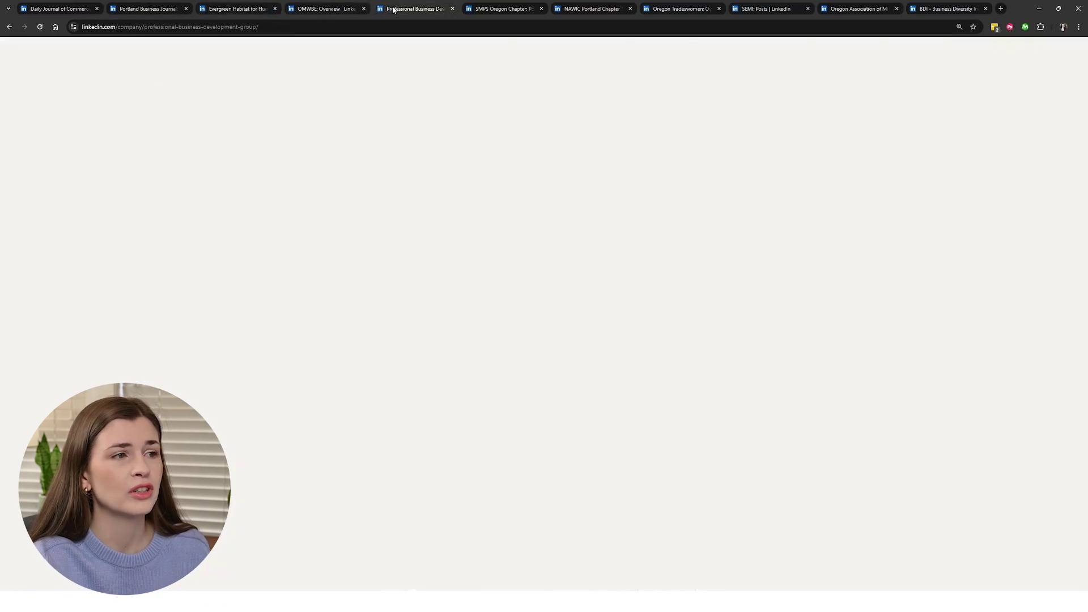
pyautogui.click(490, 10)
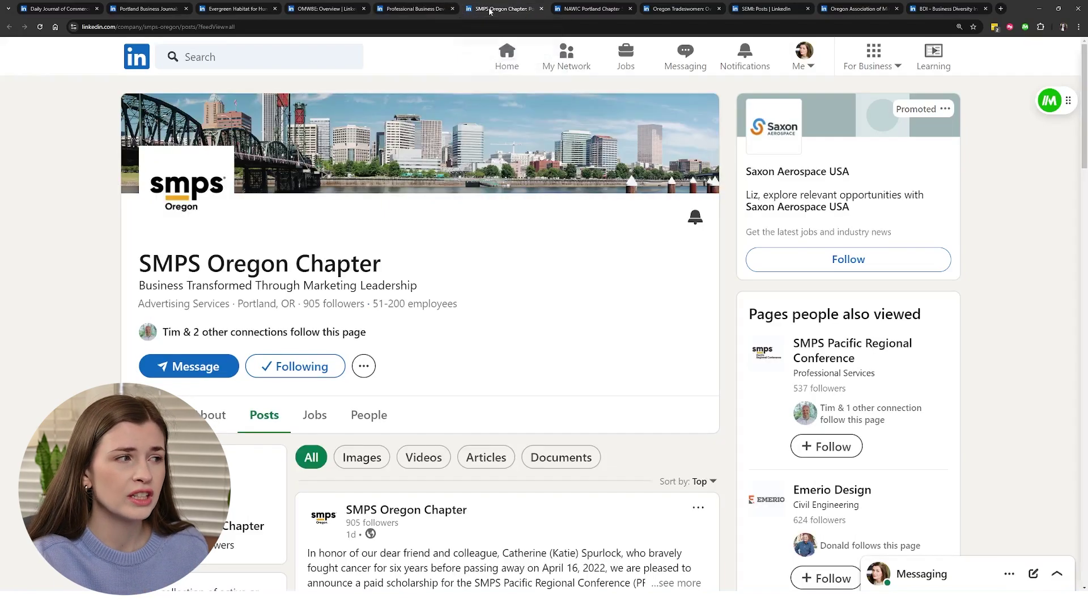
pyautogui.click(607, 10)
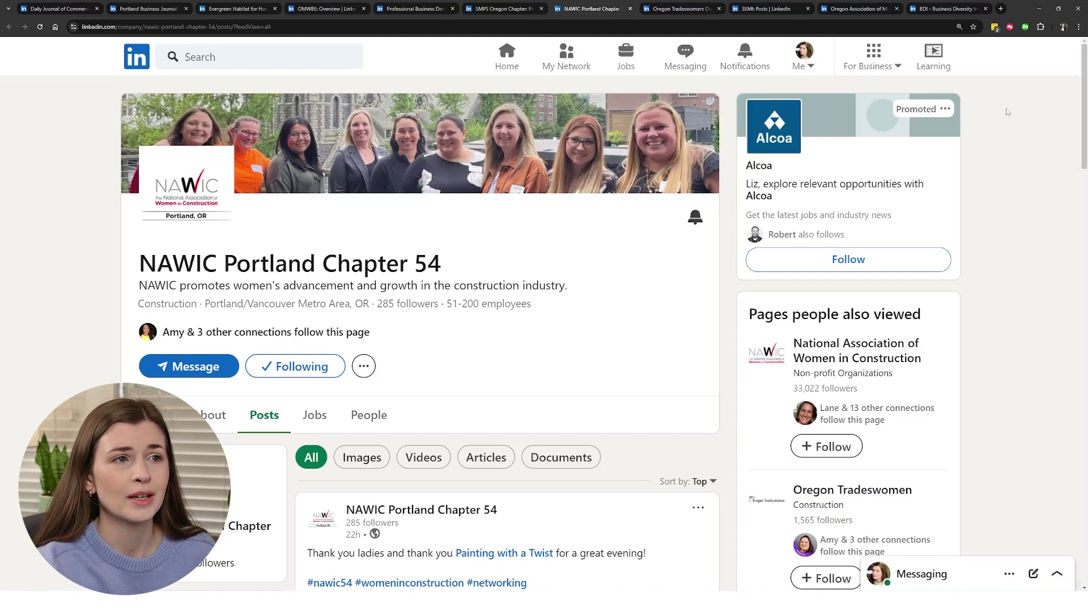
# In Magical's site info labels, label the page heading "NAWIC Portland Chapter 54" as Name and save it.
pyautogui.click(1026, 28)
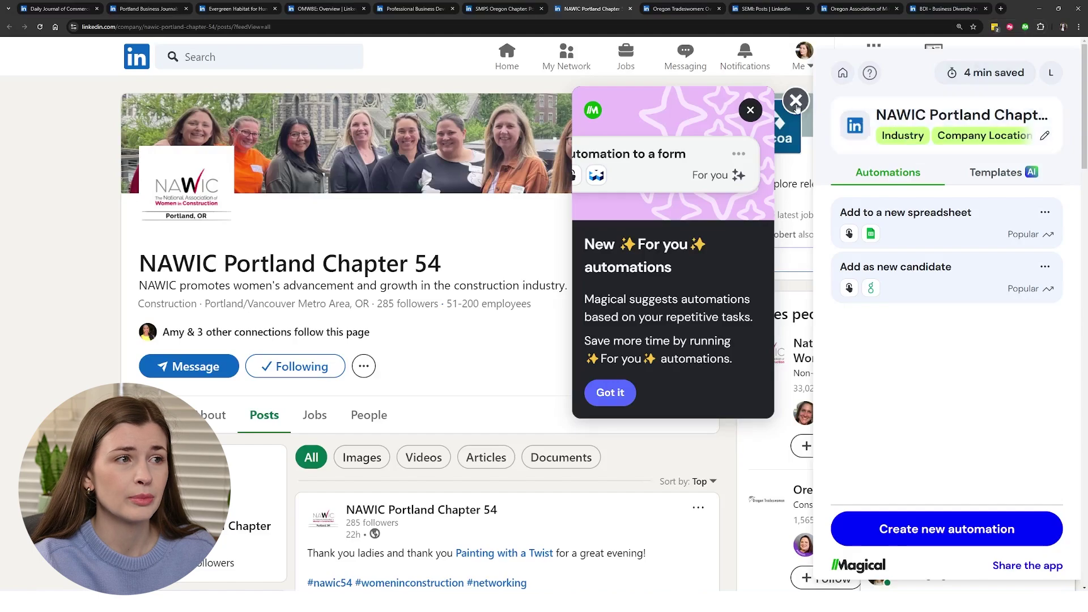
pyautogui.click(1046, 137)
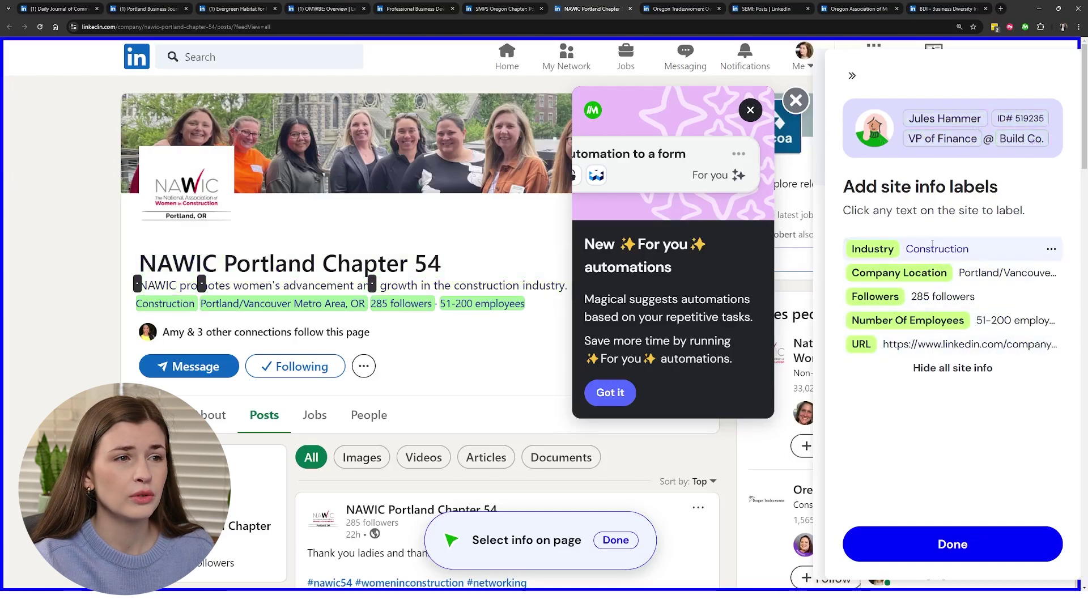
pyautogui.click(334, 275)
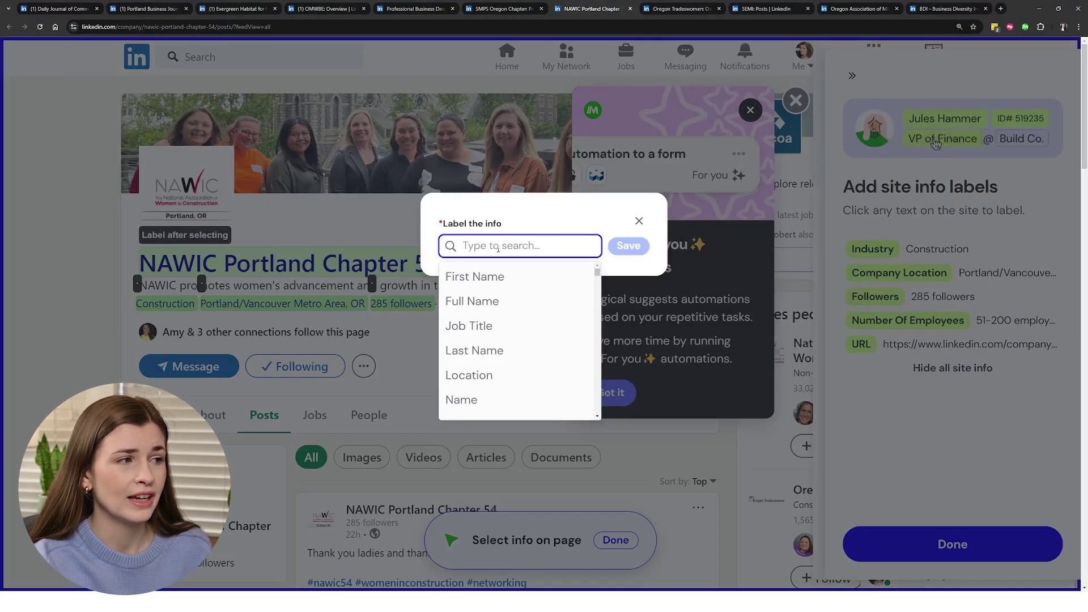
pyautogui.write('Name')
pyautogui.click(487, 280)
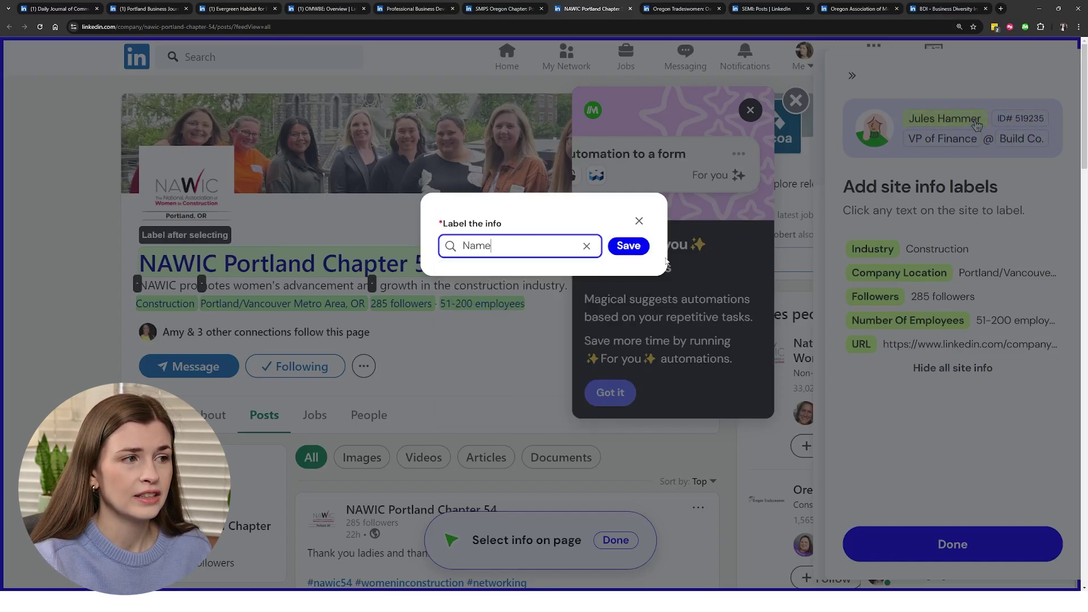
pyautogui.click(629, 246)
pyautogui.click(1040, 121)
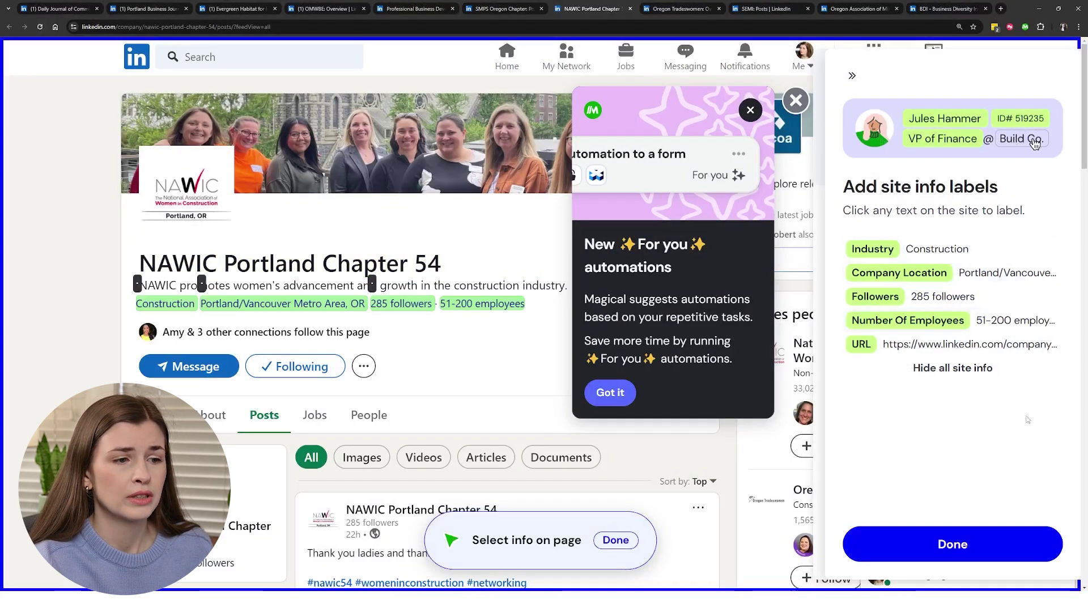
pyautogui.click(948, 543)
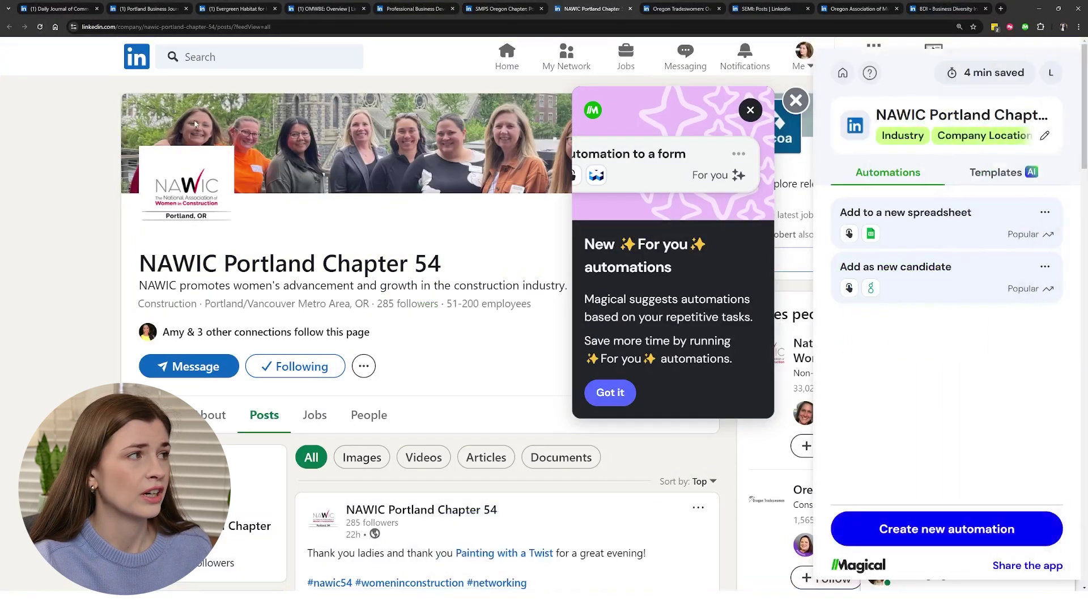
# Reload the NAWIC Portland Chapter 54 page and check its site info labels in Magical.
pyautogui.click(39, 26)
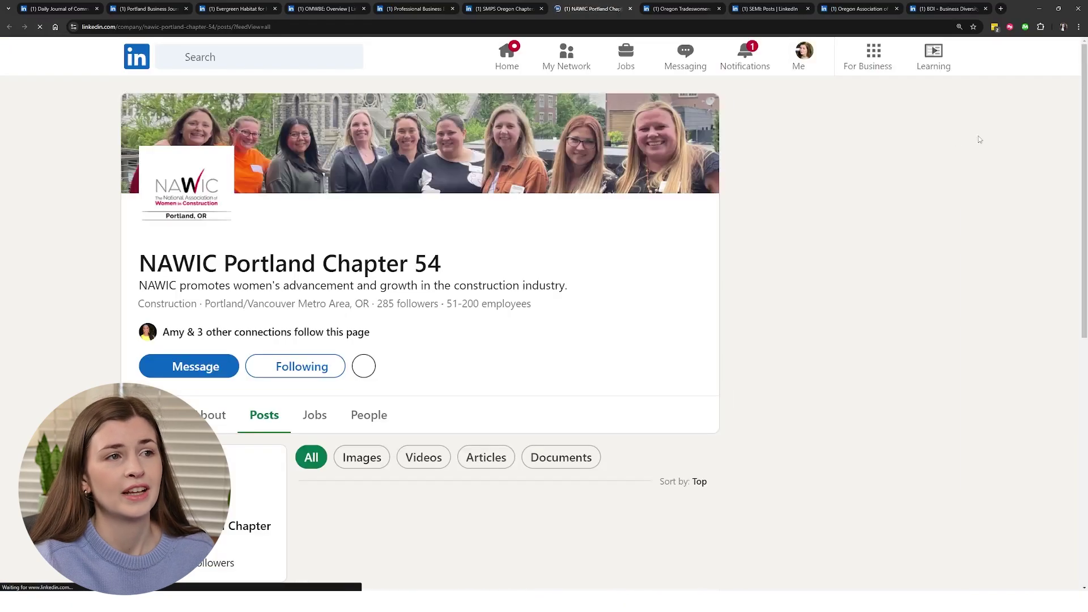
pyautogui.click(1050, 100)
pyautogui.click(1015, 155)
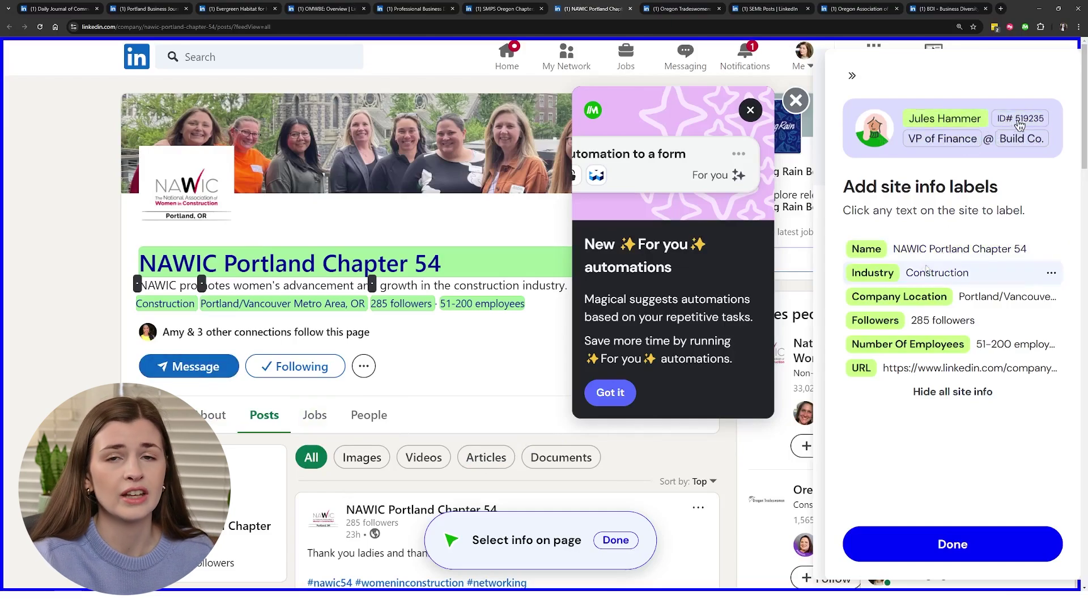
pyautogui.click(949, 543)
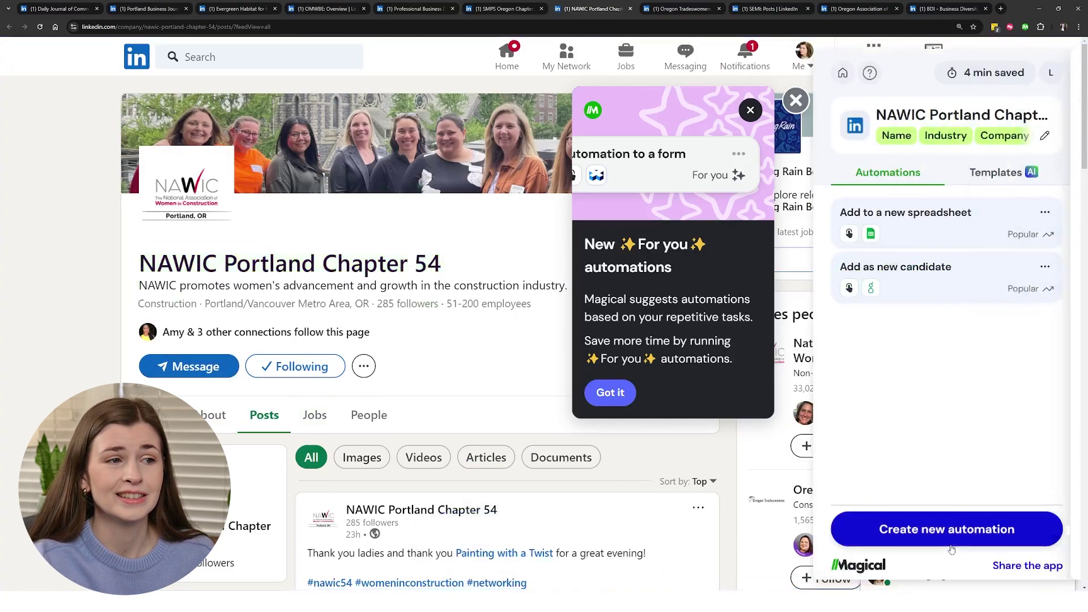
# Run the "Add to a new spreadsheet" automation to transfer the info from all similar tabs.
pyautogui.click(920, 232)
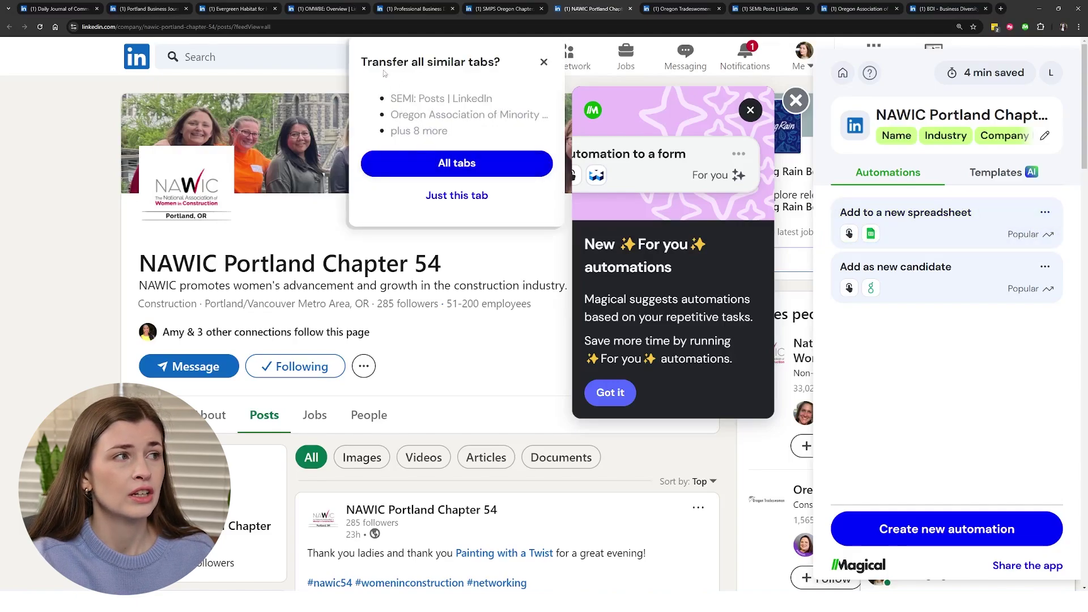
pyautogui.click(476, 164)
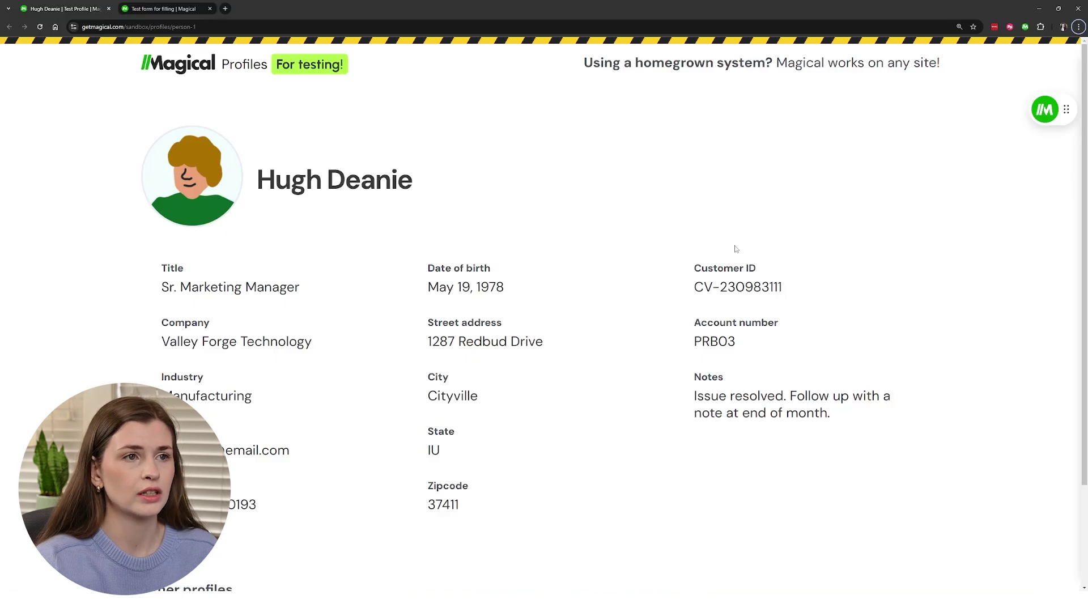
# Review the complete list of Magical site info labels on the test profile page, then close Magical.
pyautogui.moveTo(1042, 114)
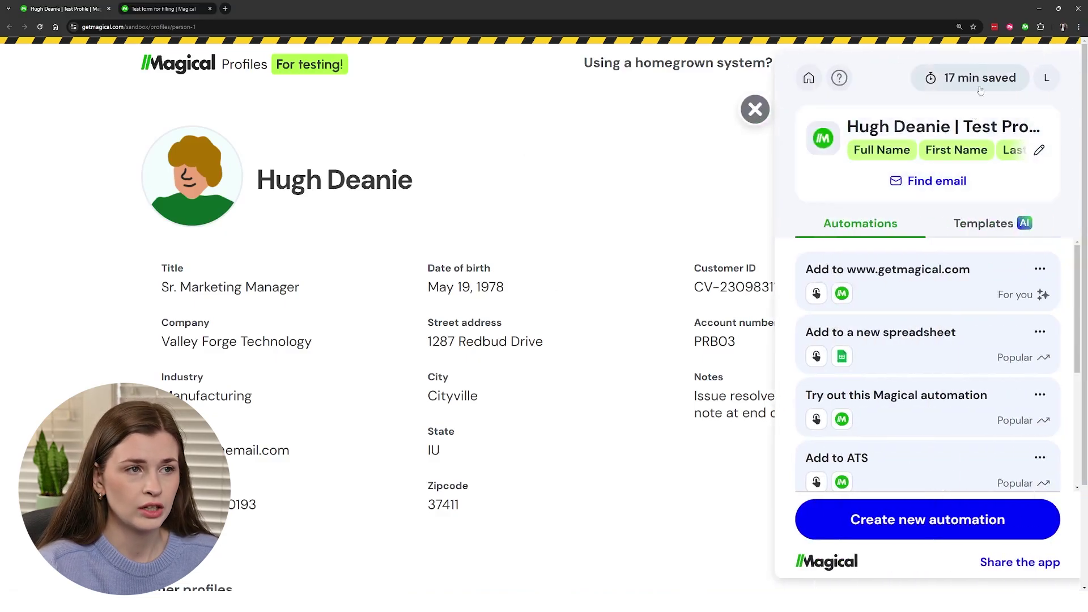
pyautogui.click(1039, 149)
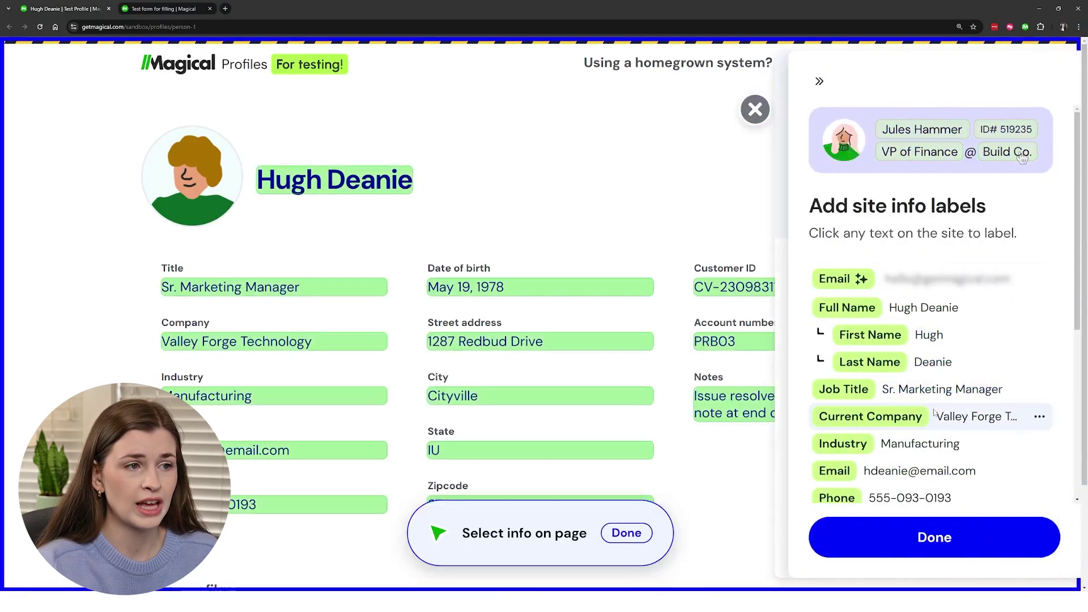
pyautogui.scroll(-5, 937, 413)
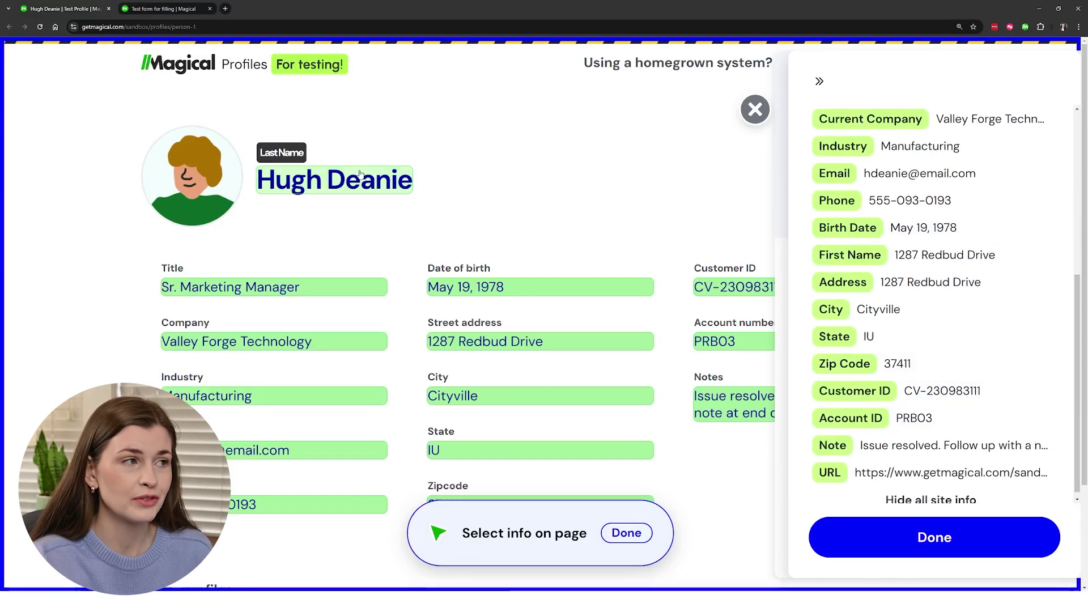
pyautogui.click(980, 548)
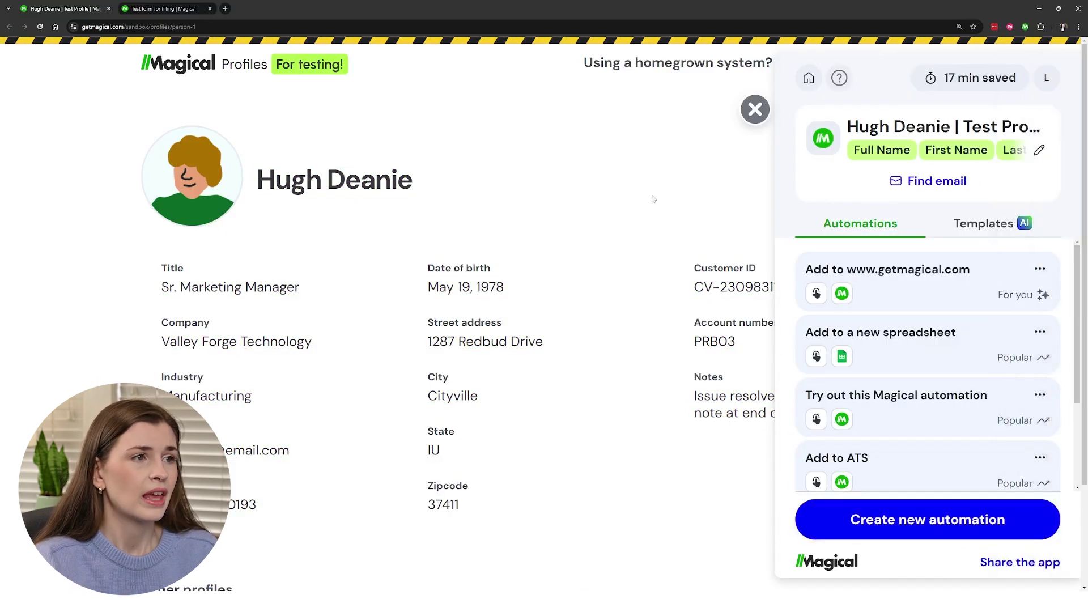
pyautogui.click(755, 110)
# Fill the Magical test form with the test profile's details, using the Full Name suggestion.
pyautogui.click(161, 9)
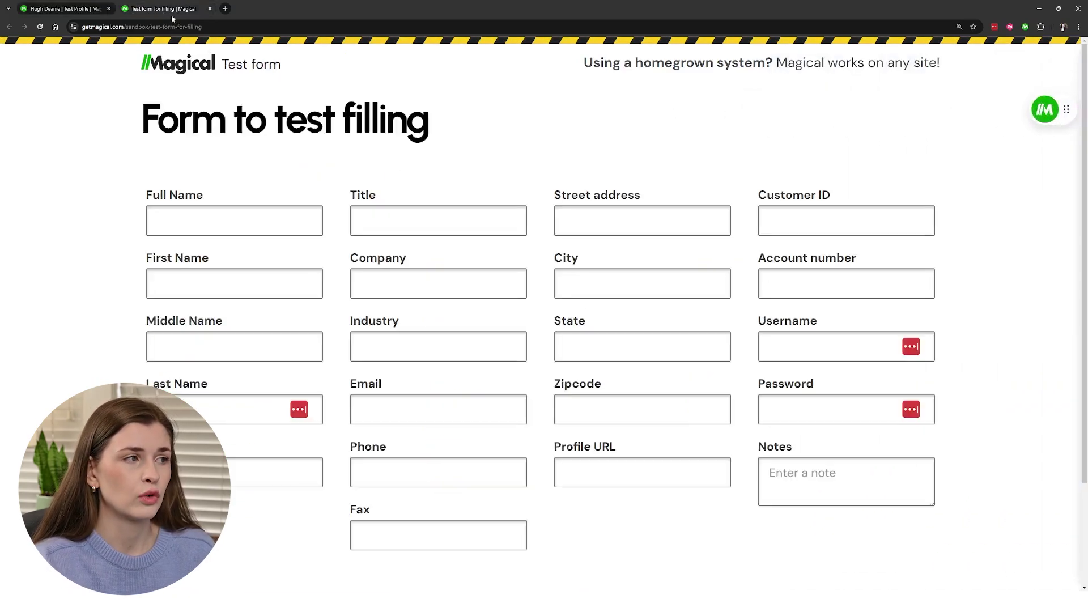
pyautogui.click(223, 218)
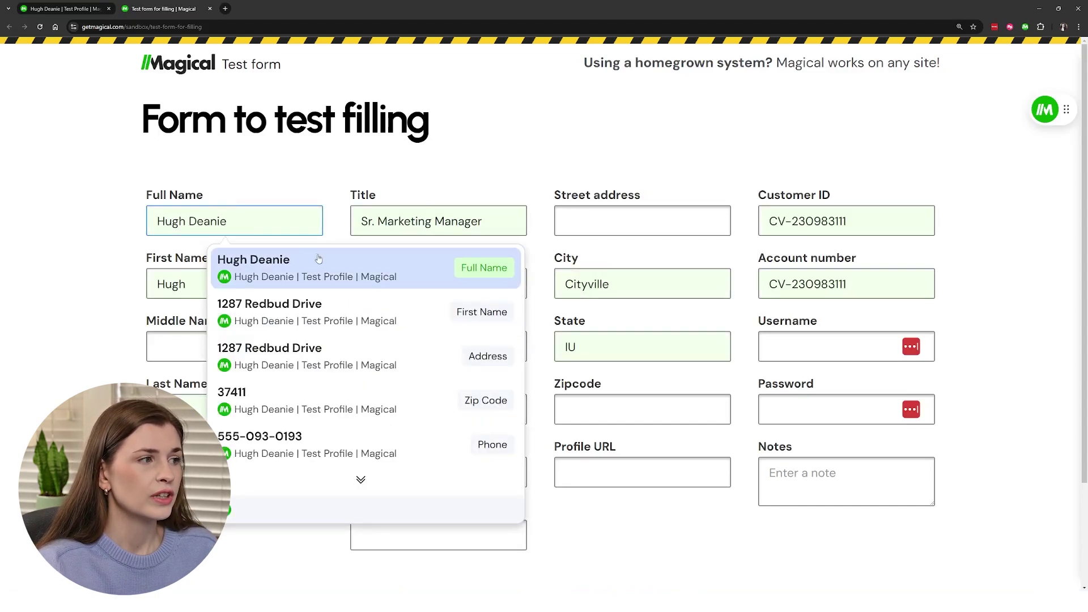
pyautogui.click(379, 272)
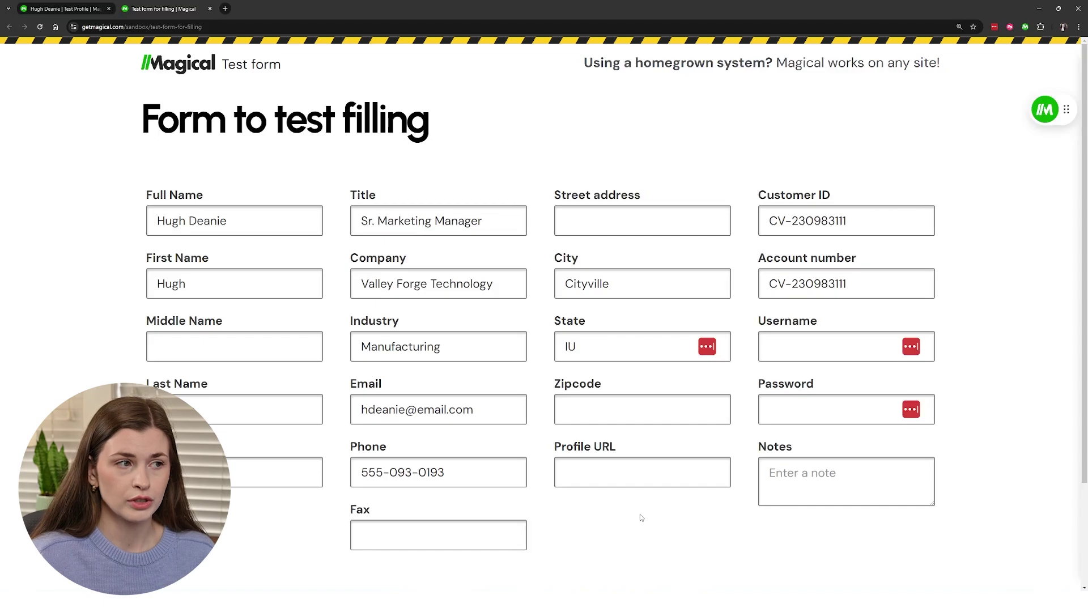
# Close the filled form, run "Try out this Magical automation" from the test profile, and return to the profile with Magical closed.
pyautogui.click(209, 9)
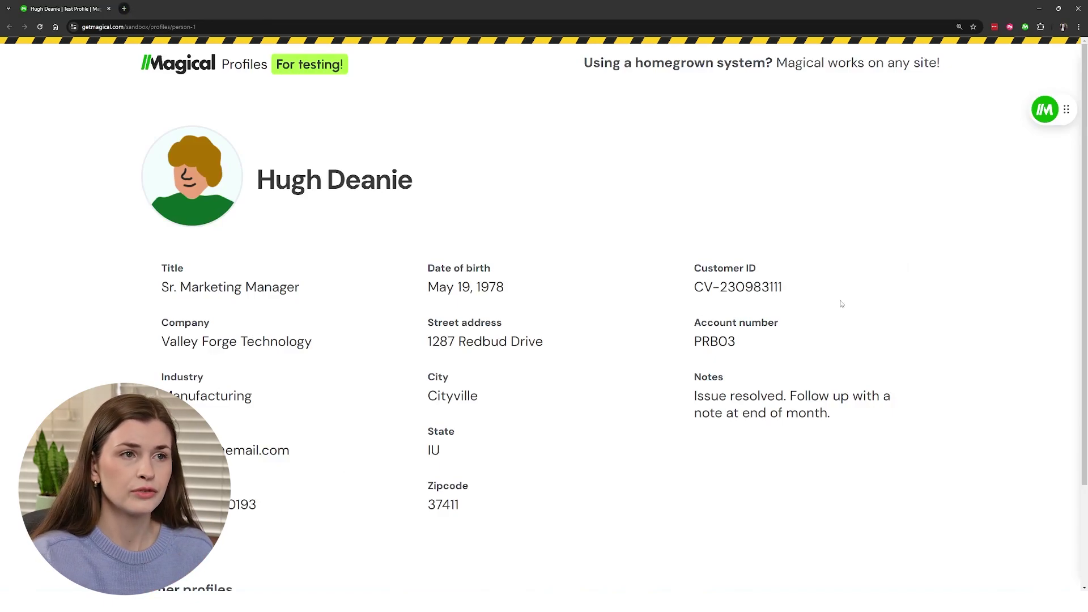
pyautogui.click(1045, 110)
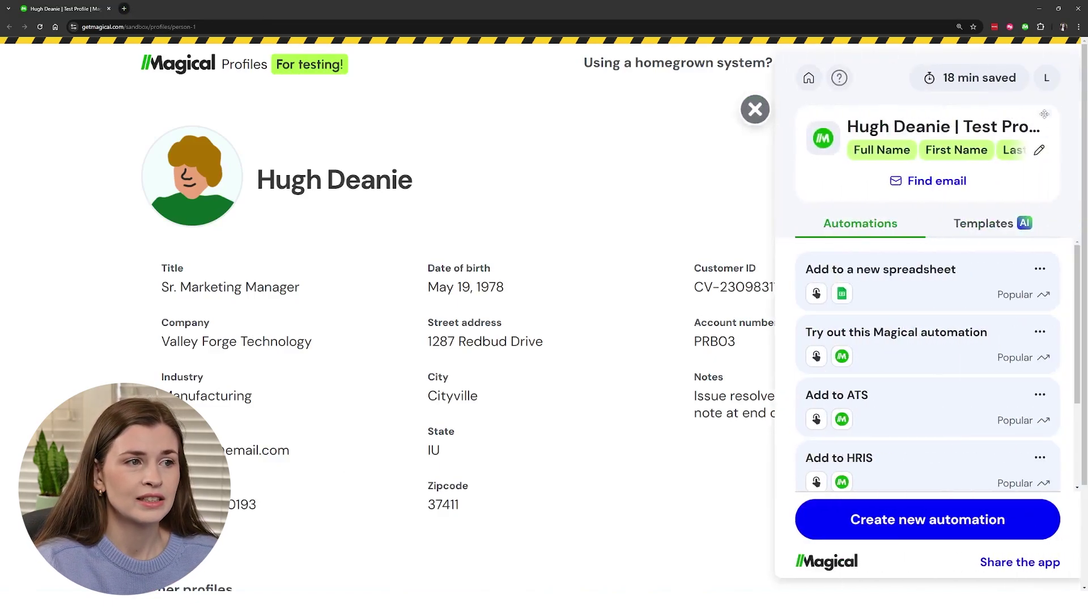
pyautogui.click(930, 352)
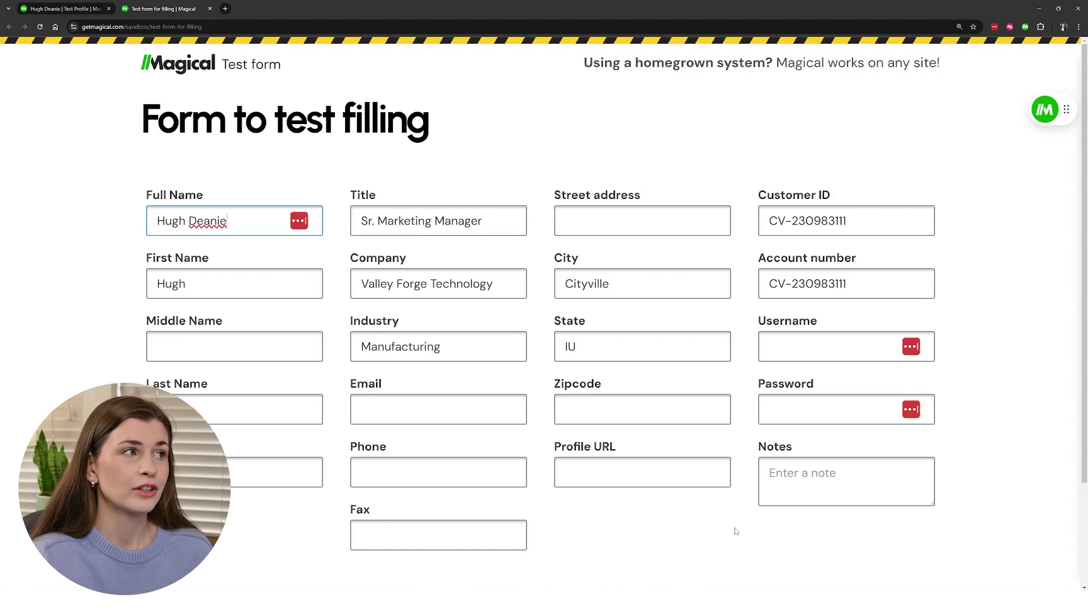
pyautogui.click(62, 9)
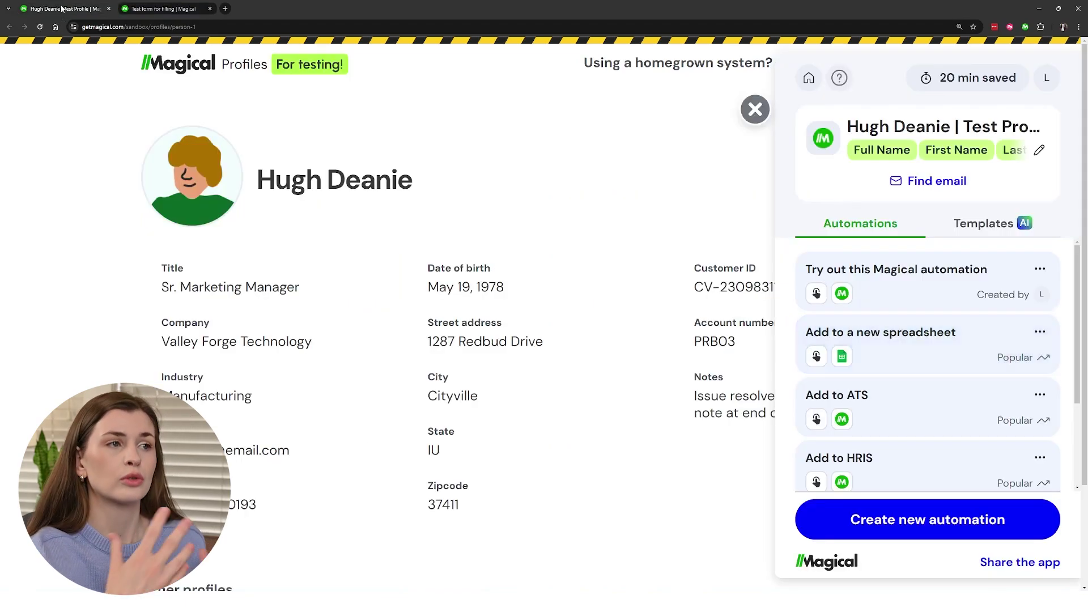
pyautogui.click(755, 107)
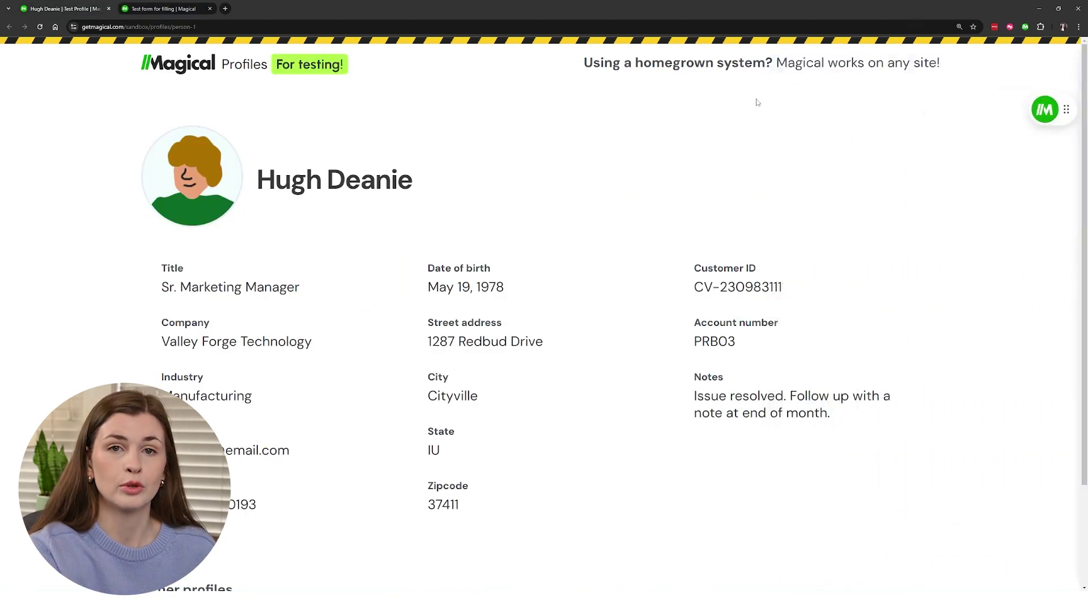
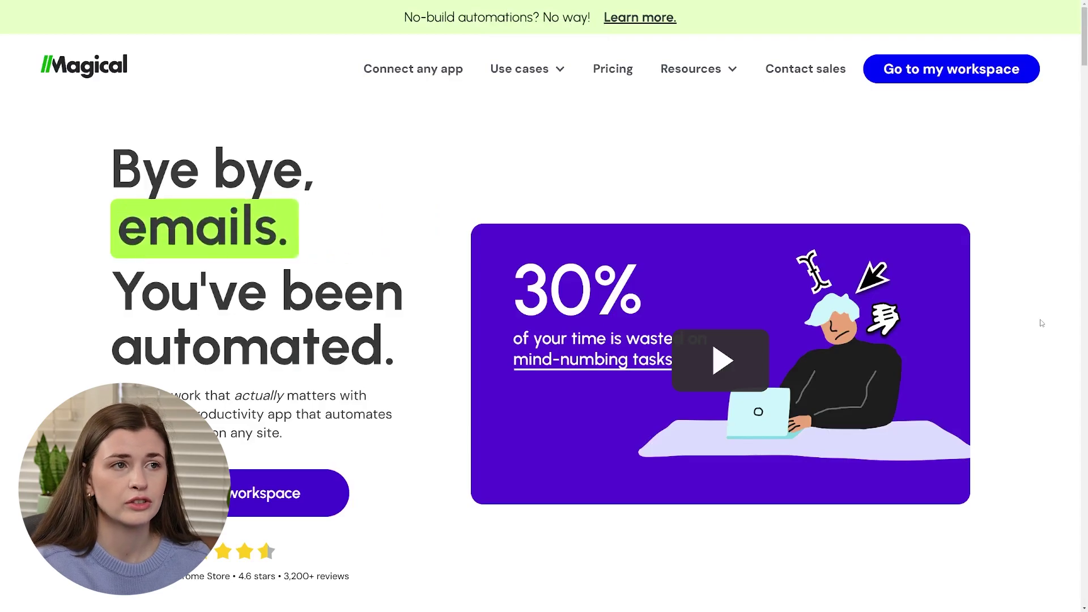
# Open the Magical workspace and review the template creation options and the saved -rejection and -rates templates.
pyautogui.click(941, 78)
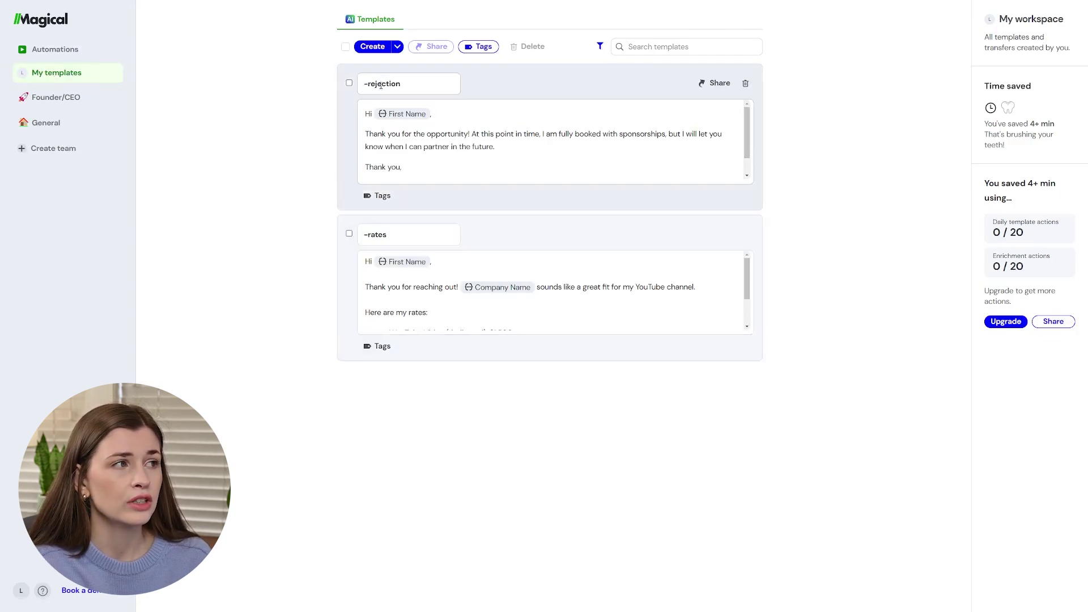
pyautogui.click(399, 49)
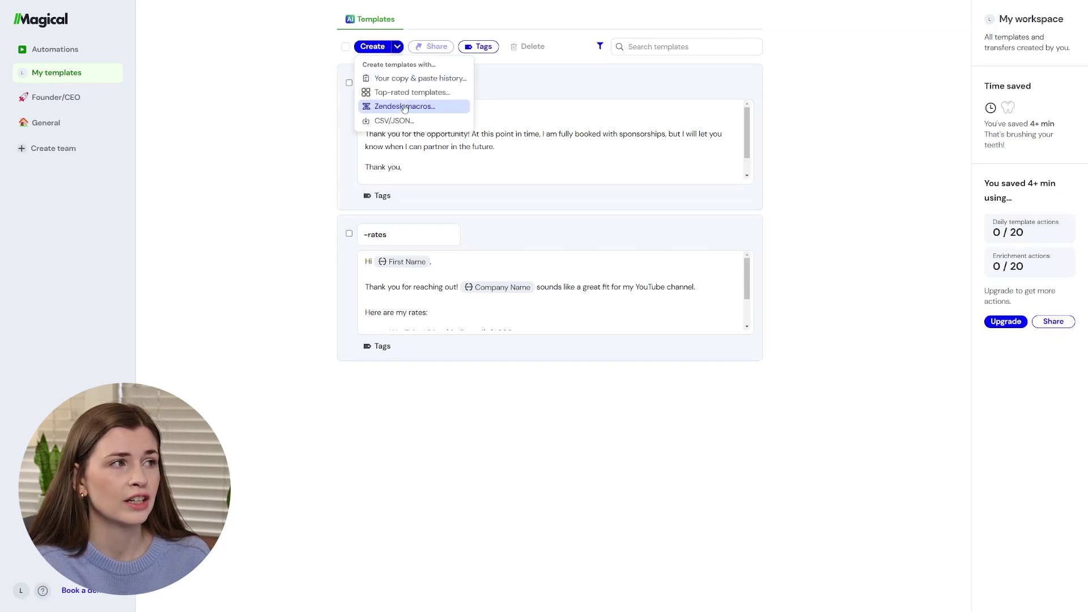
pyautogui.click(862, 133)
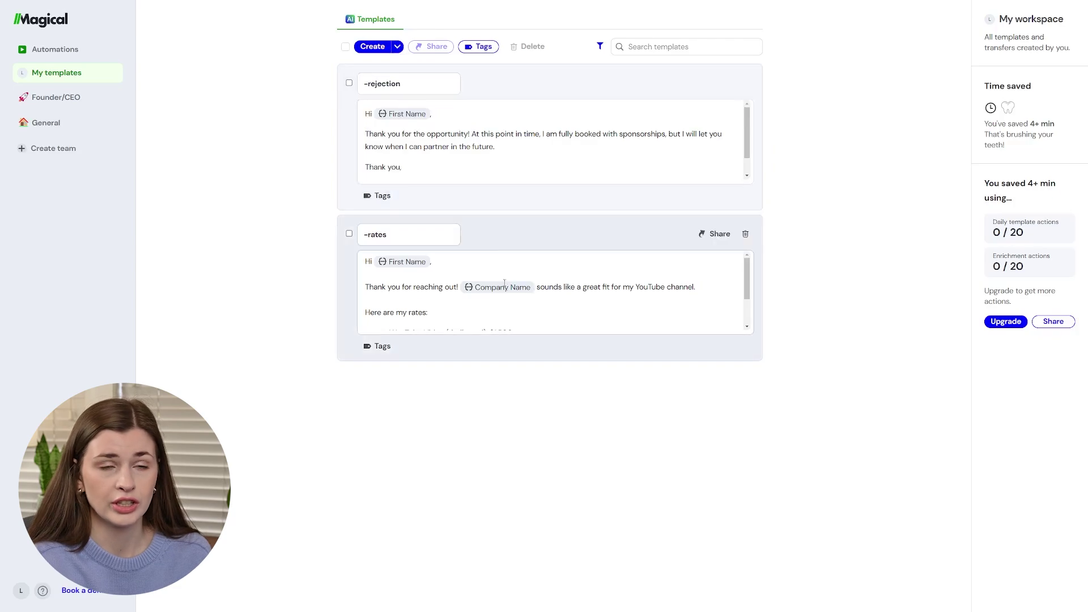
pyautogui.click(541, 306)
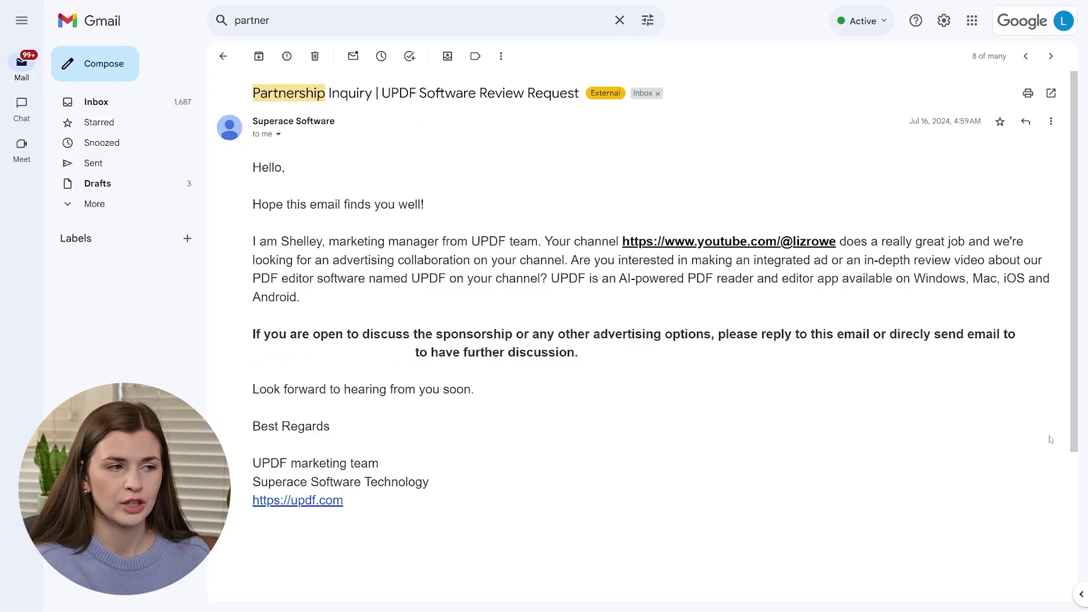
# Start a reply to the UPDF partnership inquiry and call up the saved -rates template in the message body.
pyautogui.scroll(-3, 800, 386)
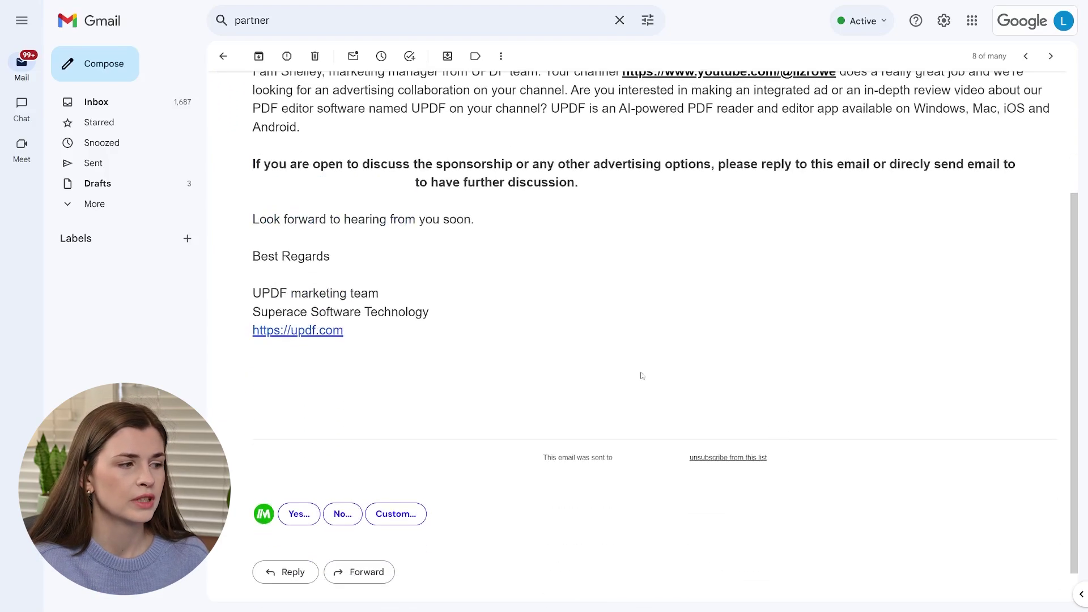
pyautogui.click(288, 530)
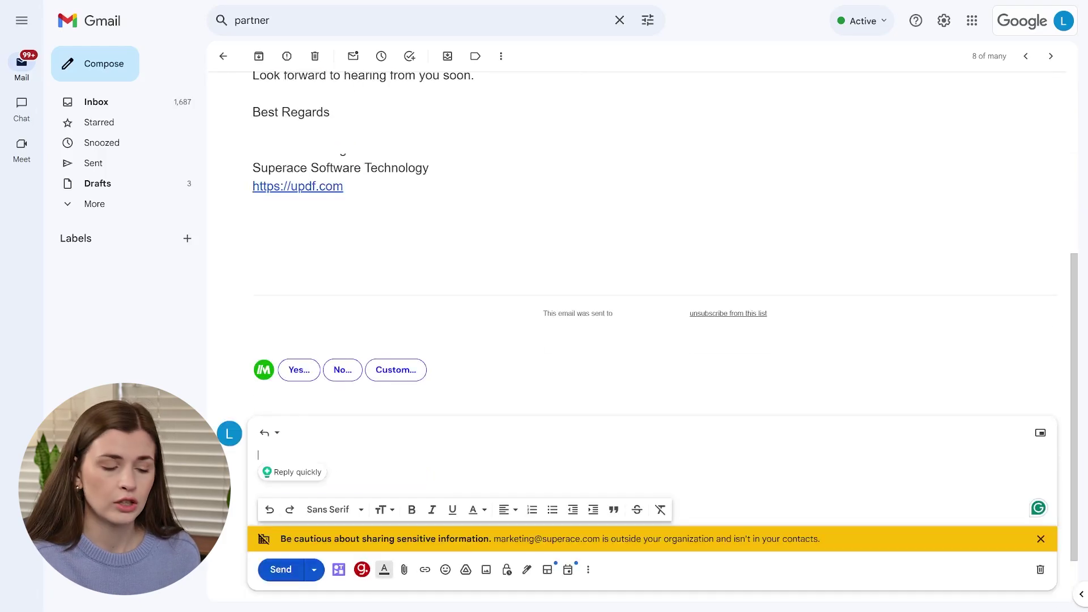
pyautogui.write('-rates')
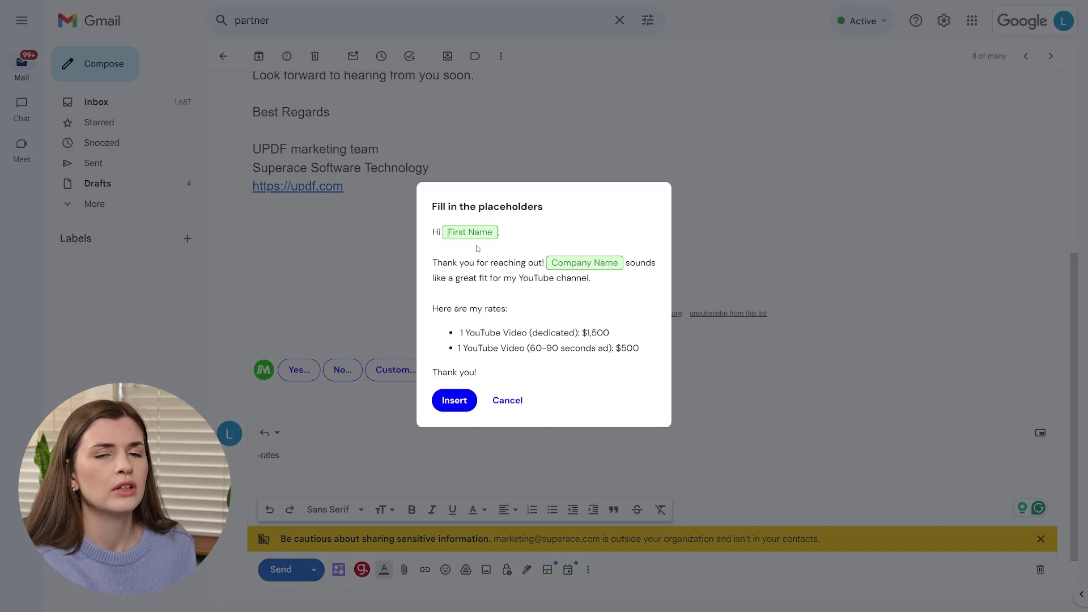
# Fill the template placeholders with the contact's first name and the company name Superrace, and insert the text into the reply.
pyautogui.write('Shelley')
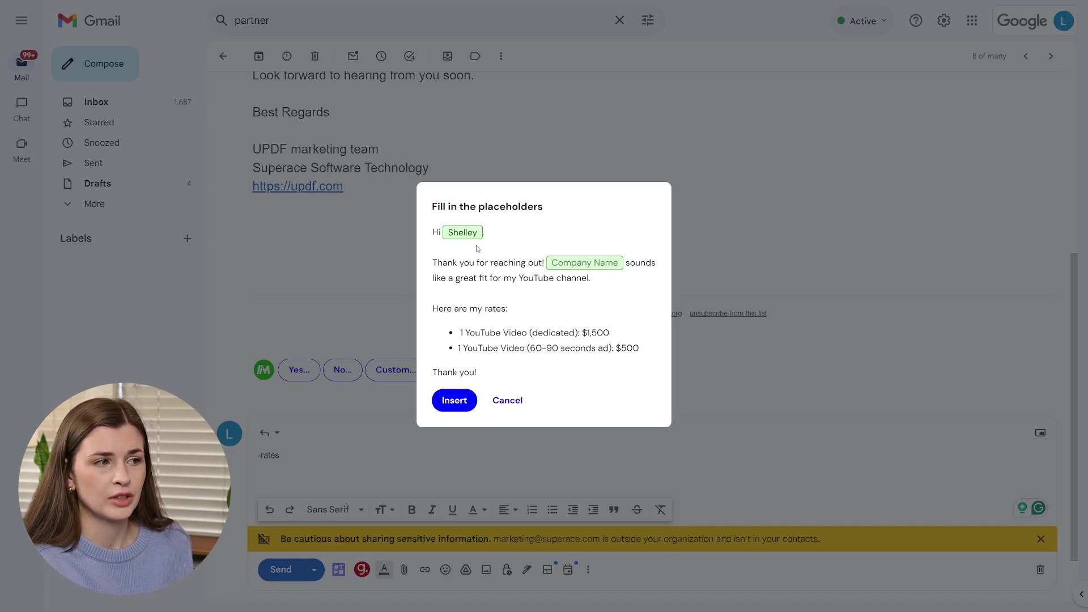
pyautogui.press('Tab')
pyautogui.write('Supp')
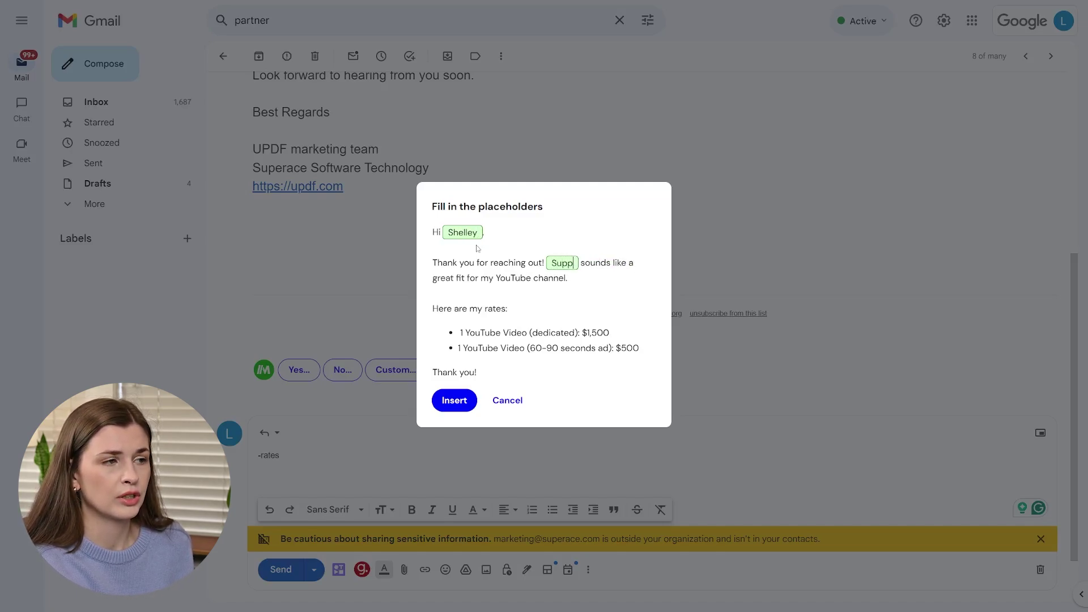
pyautogui.press('BackSpace')
pyautogui.write('errace')
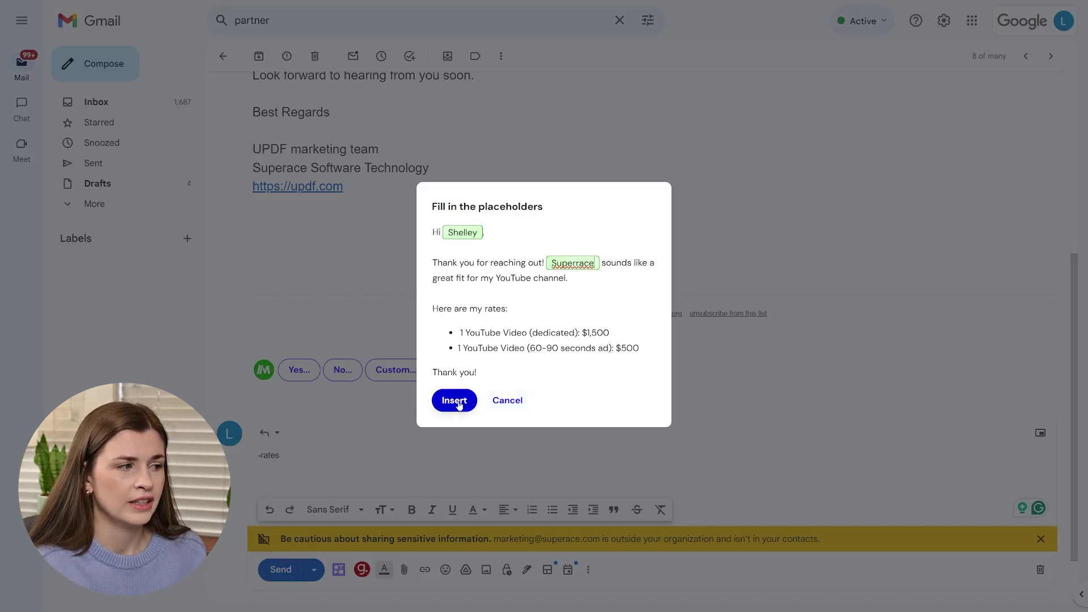
pyautogui.press('Return')
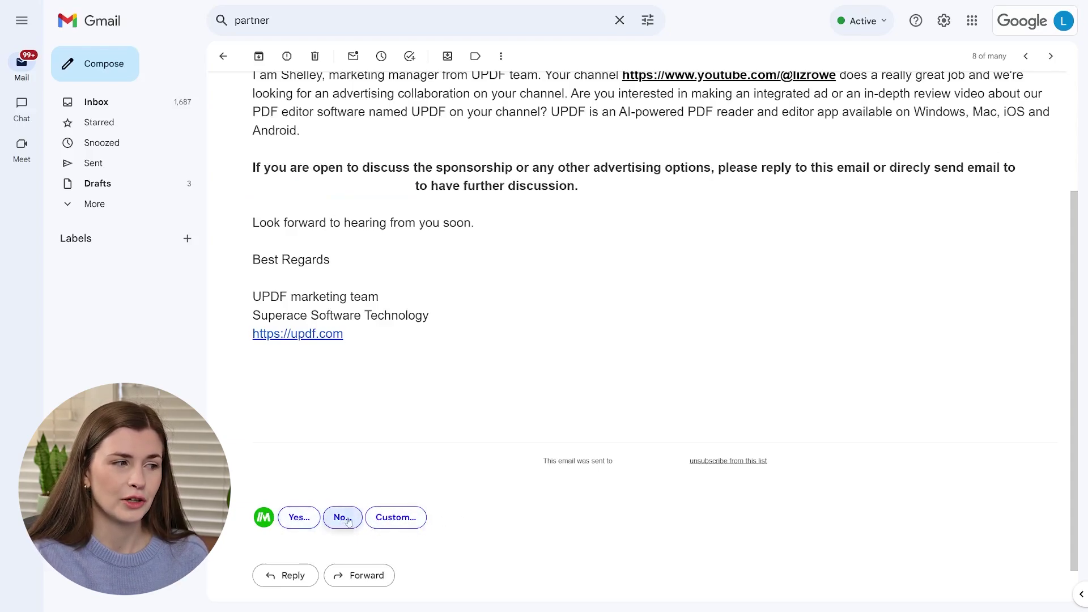
# Generate Magical's "Yes..." and "No..." replies to the partnership inquiry, discarding each draft after viewing it.
pyautogui.click(299, 517)
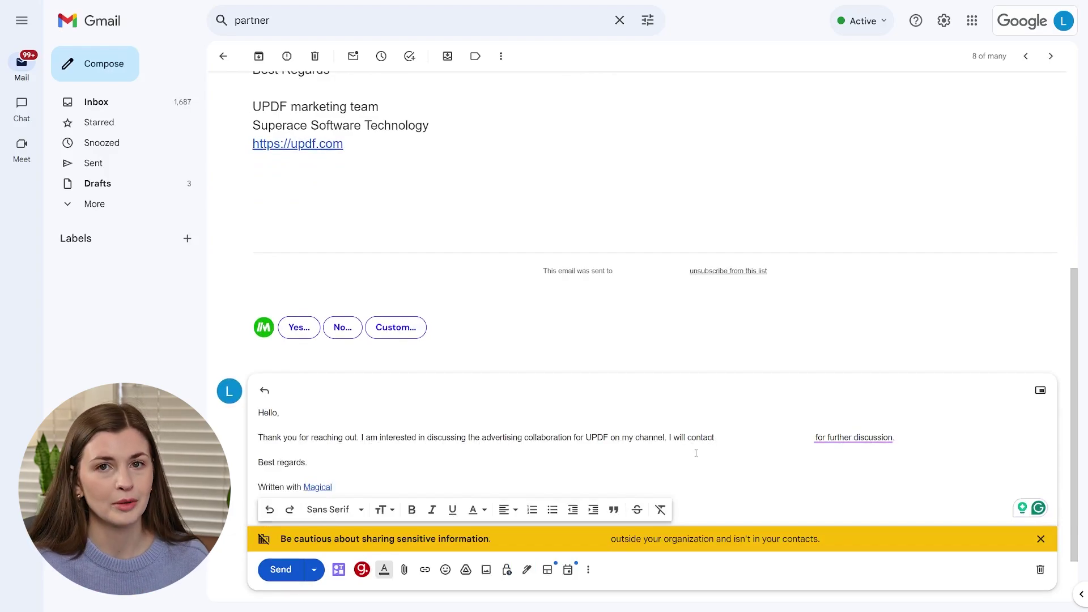
pyautogui.click(1040, 569)
pyautogui.click(338, 529)
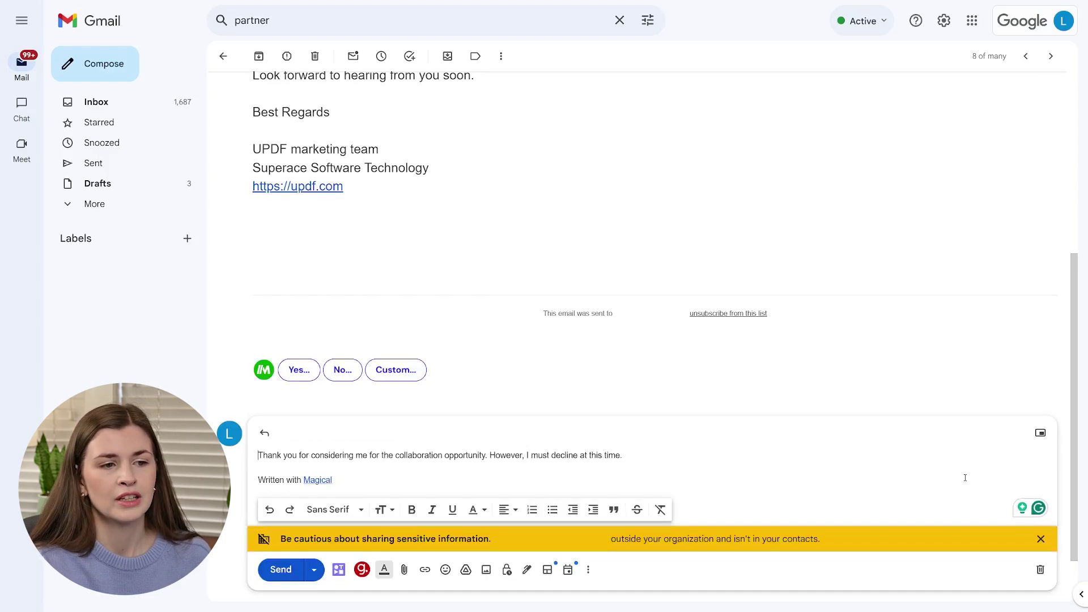
pyautogui.click(1041, 572)
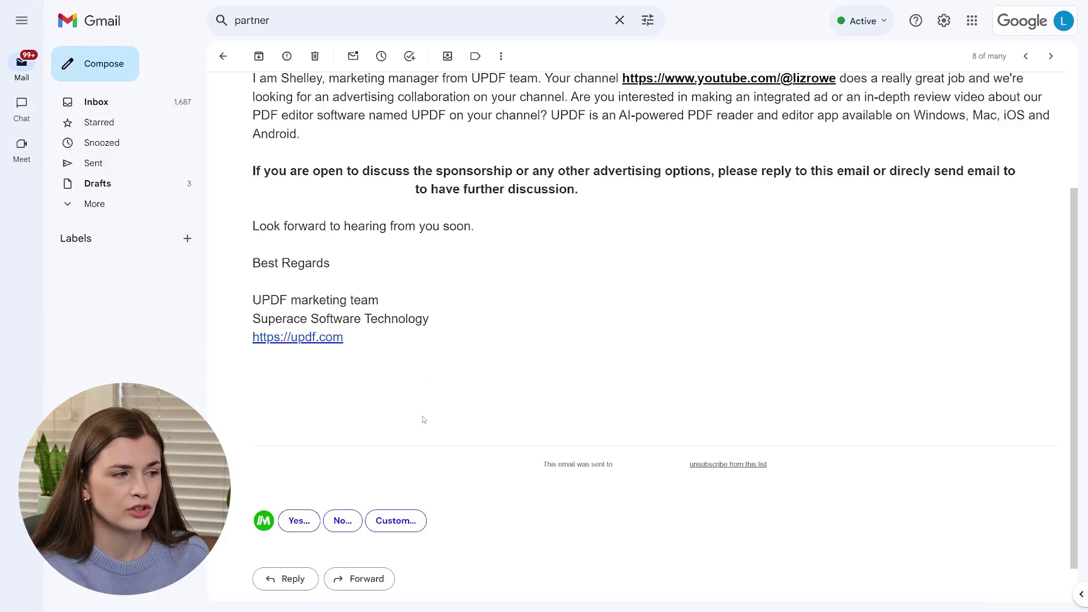
# Generate a custom Magical reply from the instruction "Tell them no, but say you are open to future opportunities".
pyautogui.scroll(-1, 420, 431)
pyautogui.click(402, 476)
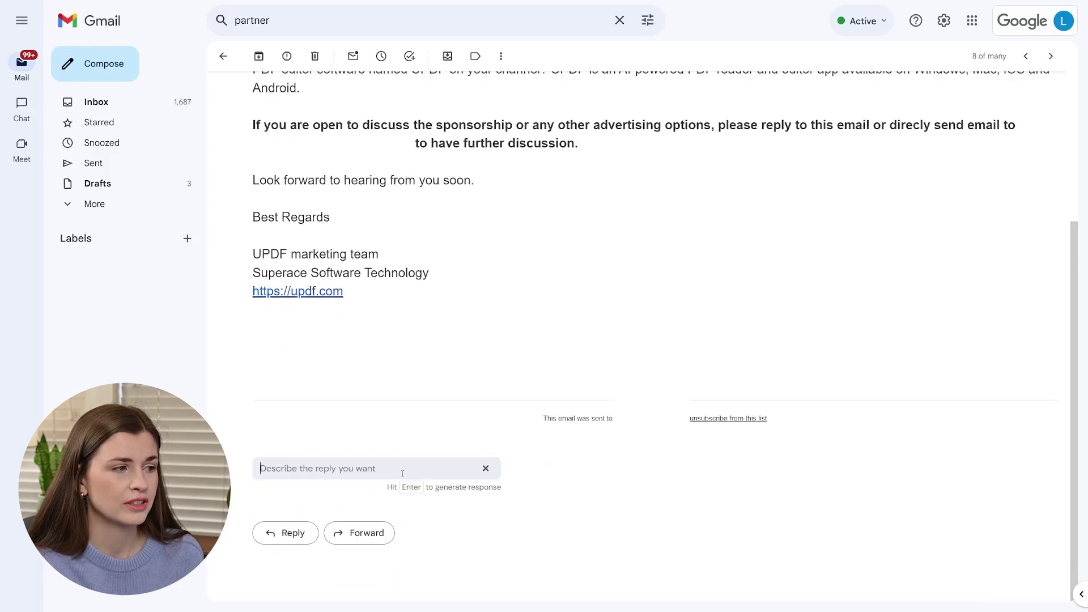
pyautogui.write('T')
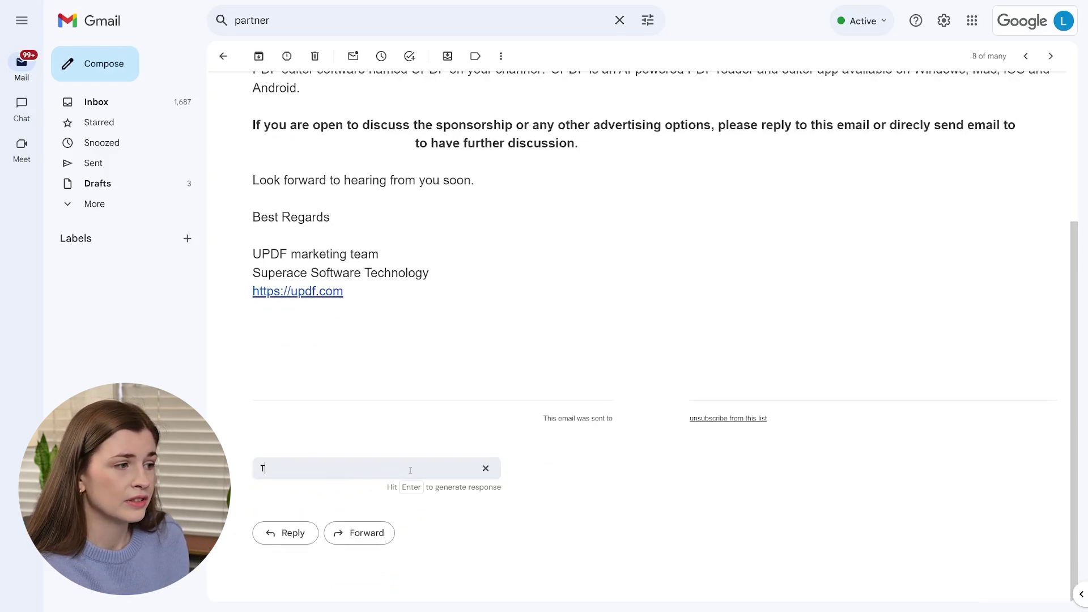
pyautogui.write('ell them no, b')
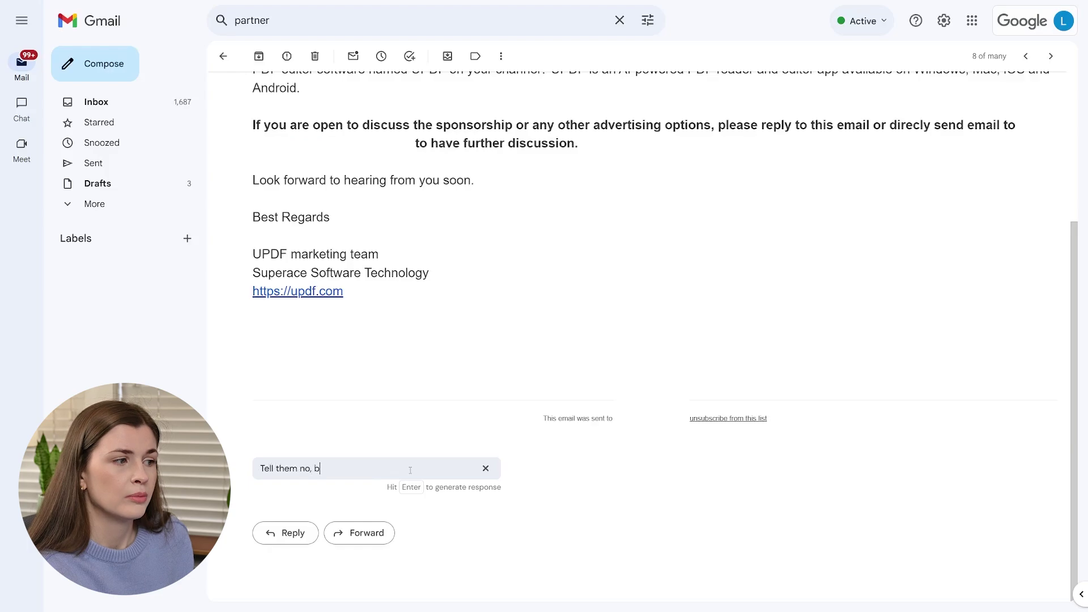
pyautogui.write('ut say you')
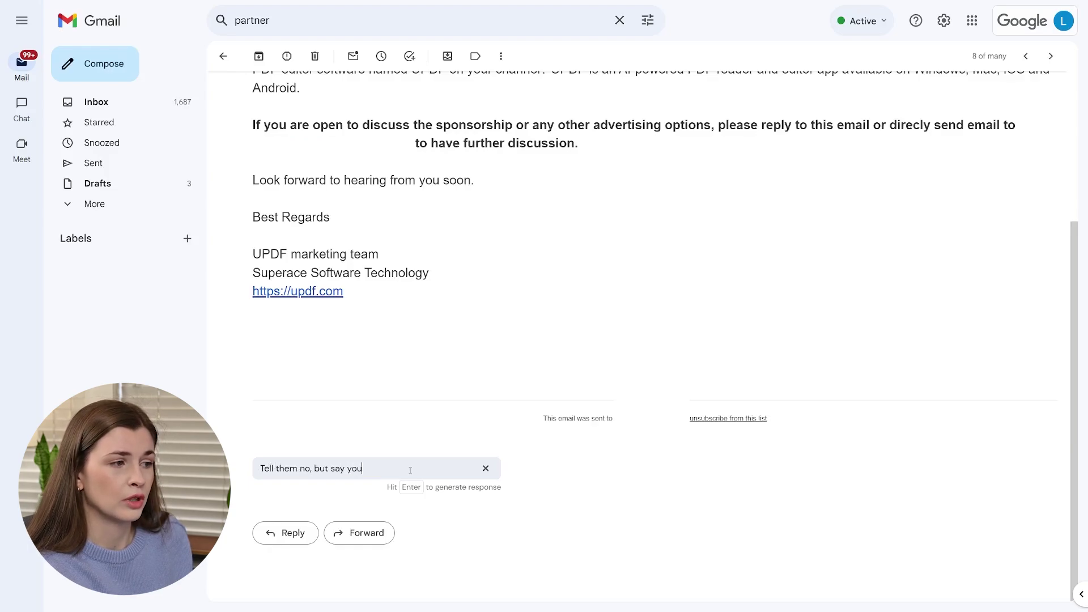
pyautogui.write(' are open to futu')
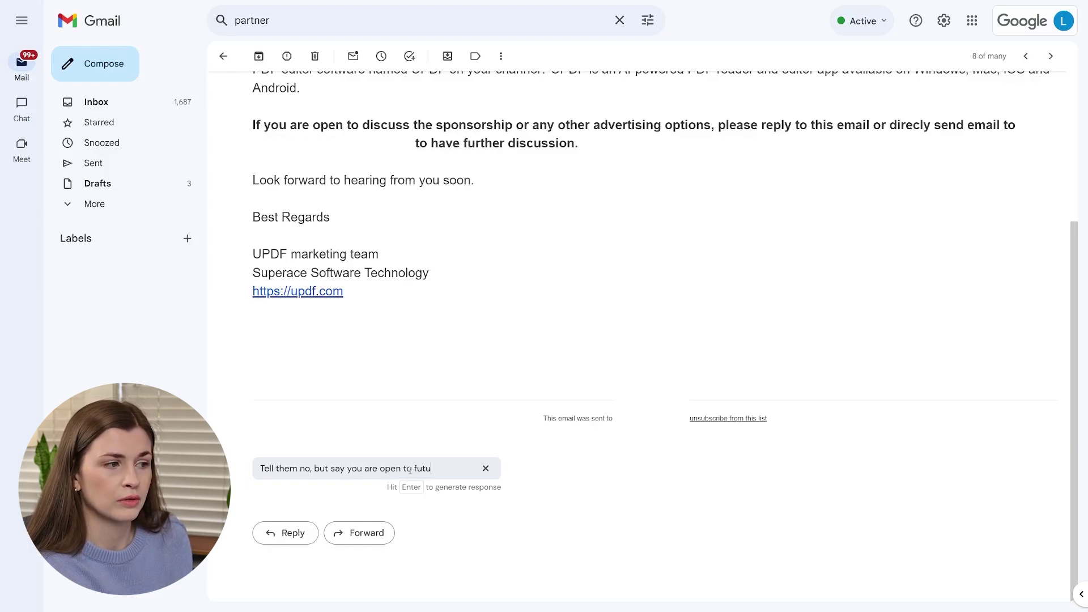
pyautogui.write('re opportunities')
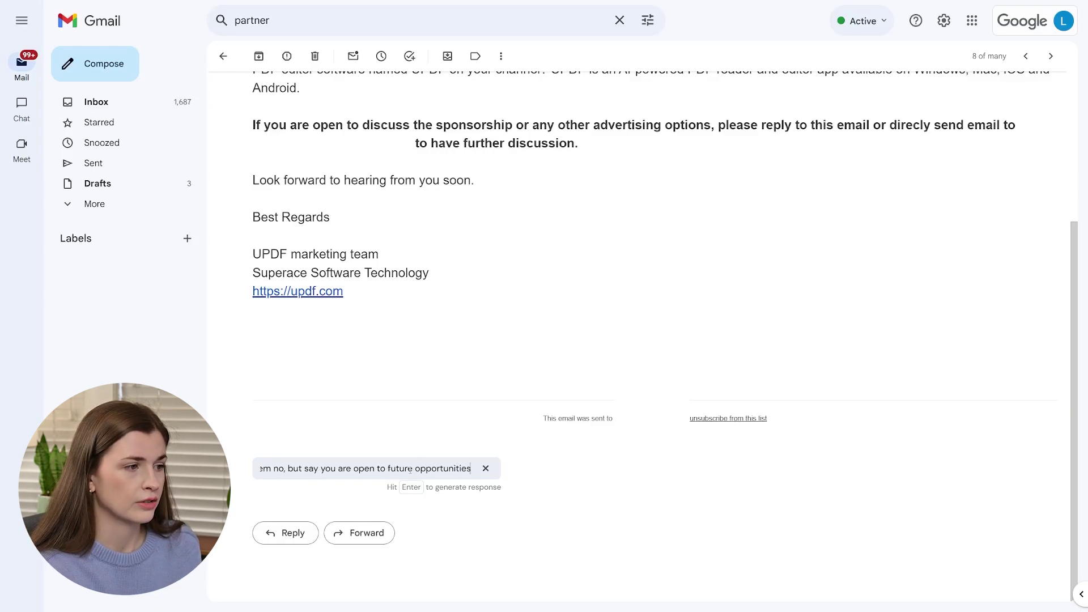
pyautogui.press('Return')
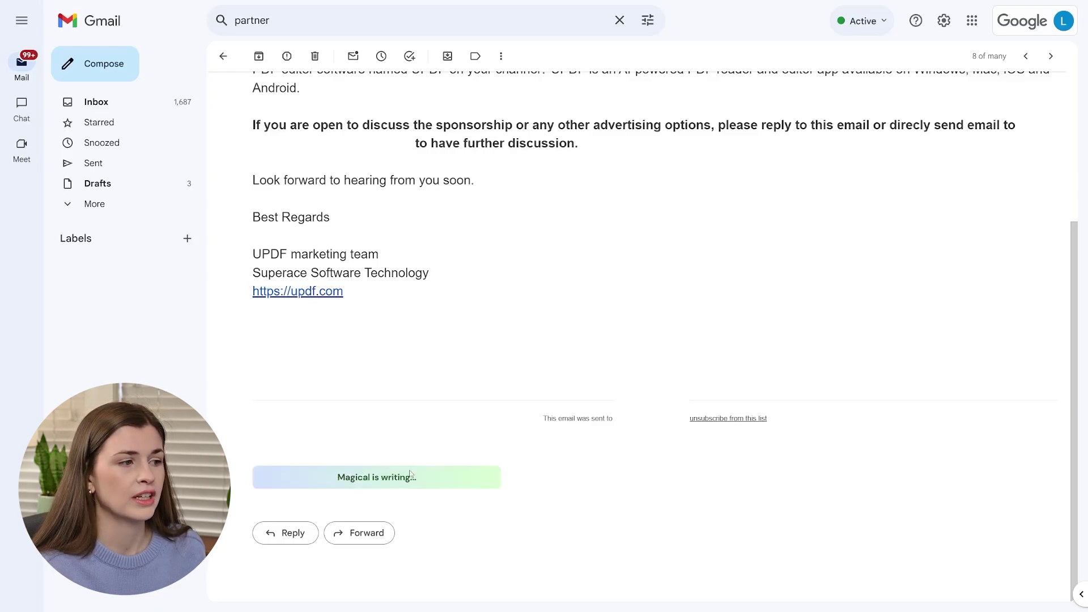